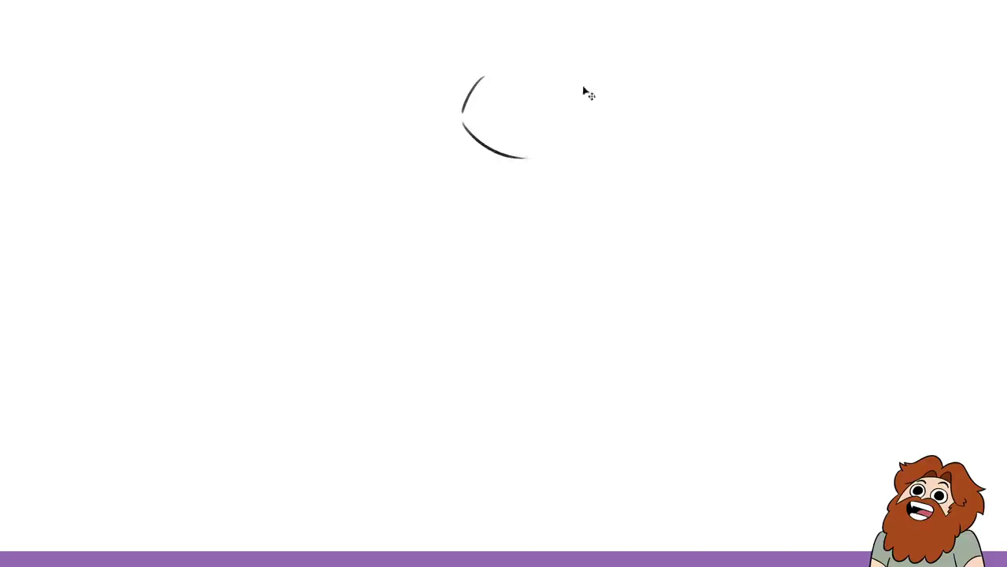
Step: Undo a stray head stroke, then redraw the face's right edge and upper-right head arc
left_click_drag(570, 77, 614, 115)
key("ctrl+z")
mouse_move(575, 77)
left_mouse_down()
mouse_move(603, 110)
mouse_move(574, 151)
left_mouse_up()
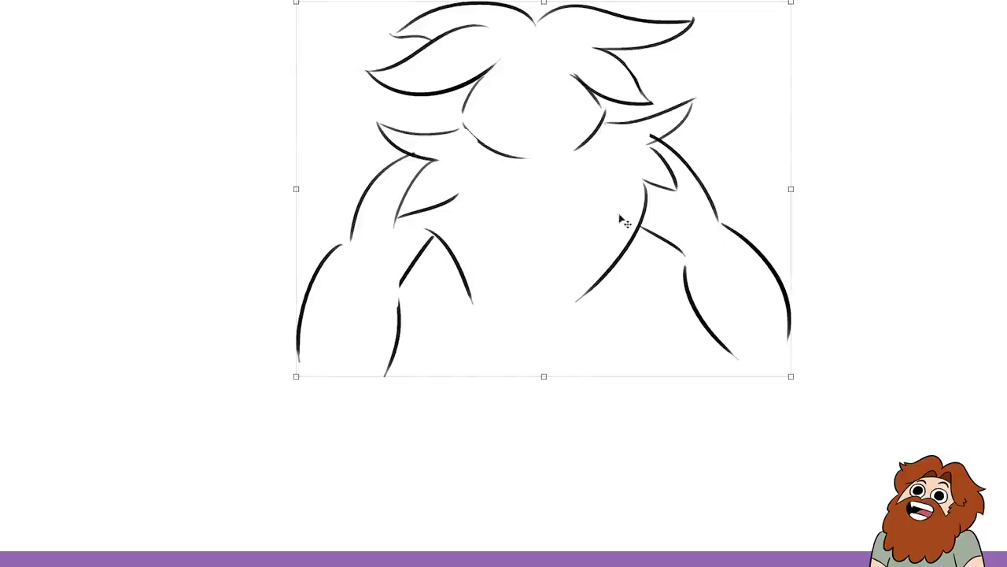
Step: Scale the whole sketch down with Free Transform, commit it, and undo a tuft stroke
mouse_move(795, 376)
left_mouse_down()
mouse_move(698, 304)
mouse_move(670, 332)
left_mouse_up()
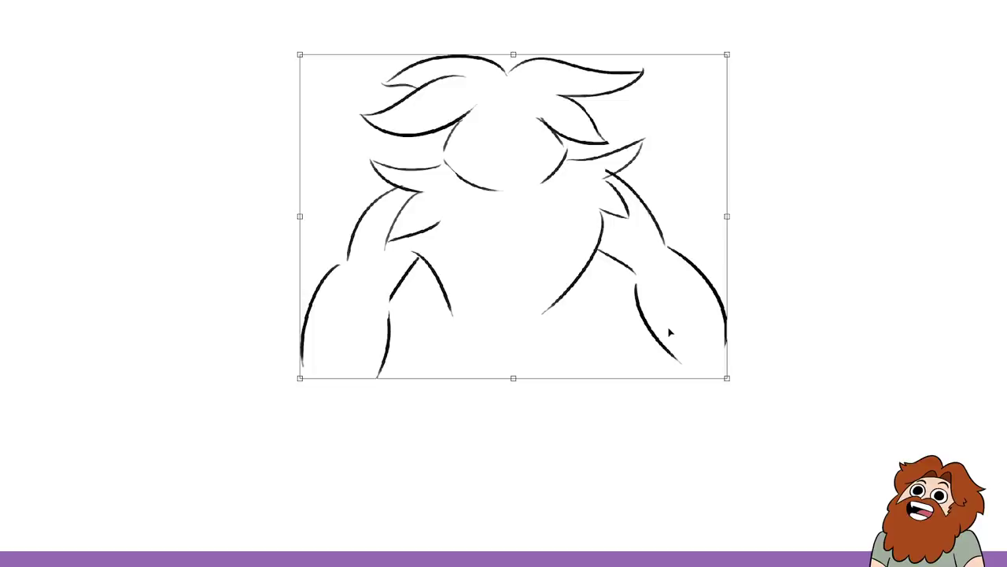
key("Return")
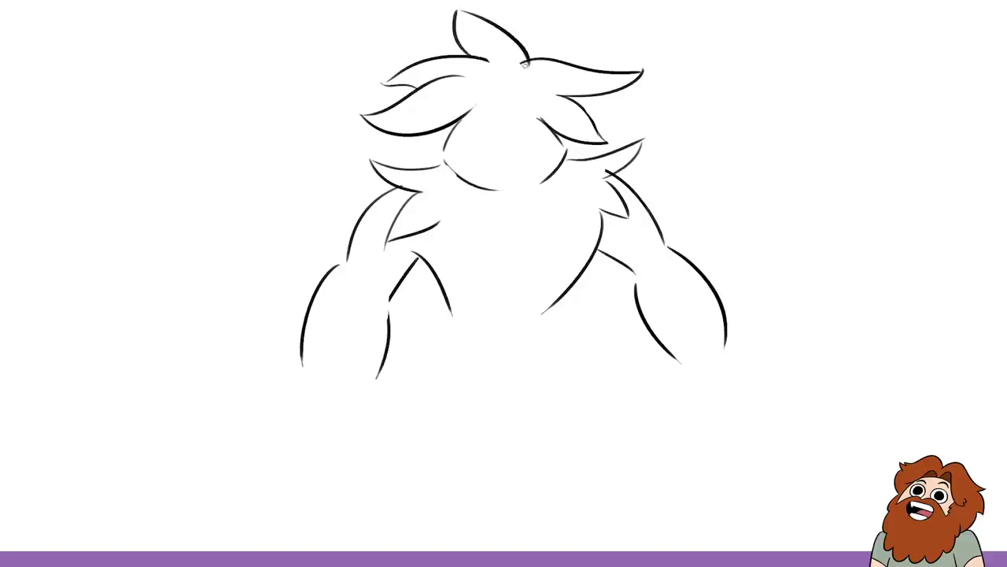
key("ctrl+z")
Step: Redraw the top hair tuft's curve and add a trial stroke across the face
left_click_drag(461, 11, 526, 64)
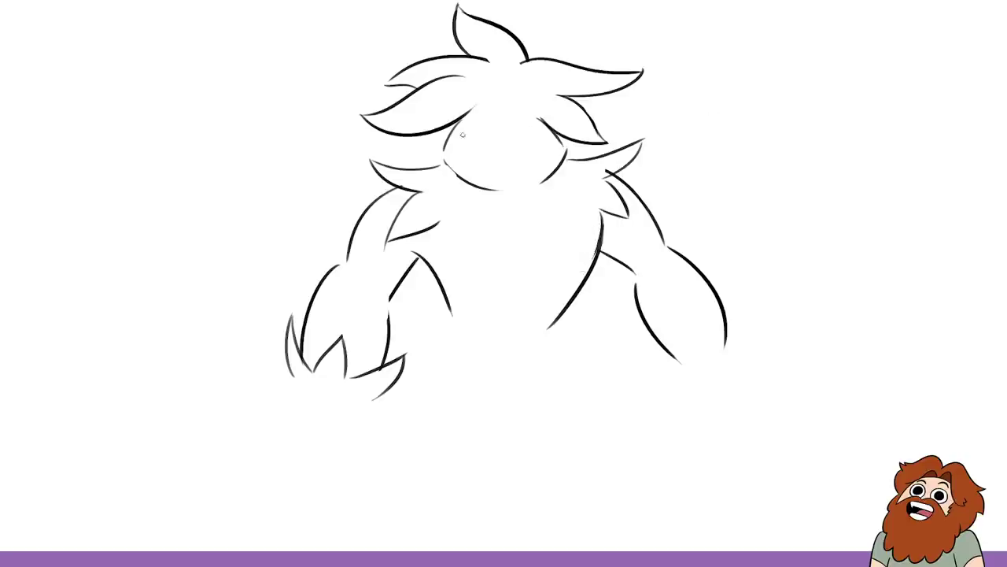
left_click_drag(463, 135, 523, 154)
key("ctrl+z")
key("ctrl+z")
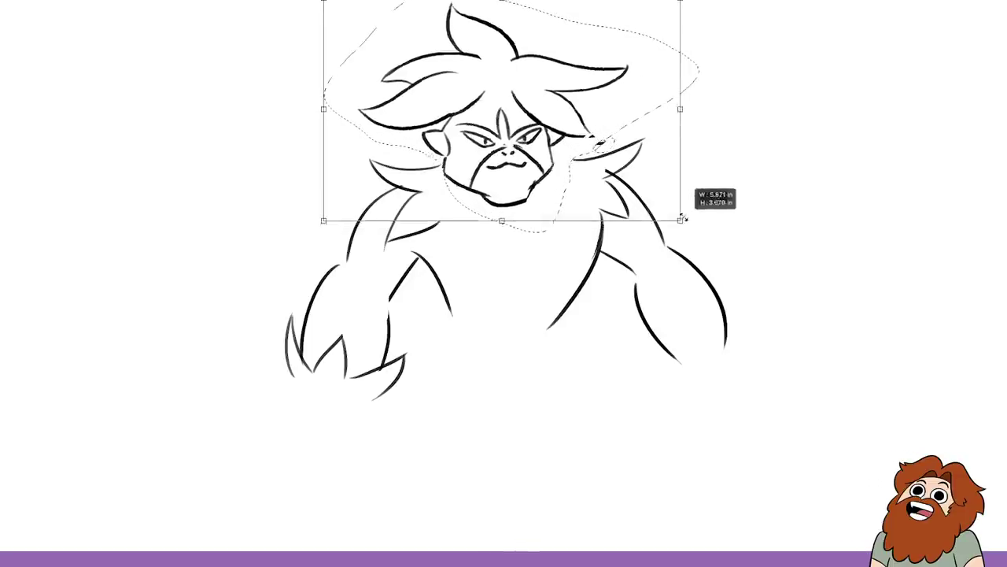
Step: Nudge the resized head slightly to the right on the shoulders
left_click_drag(488, 102, 508, 102)
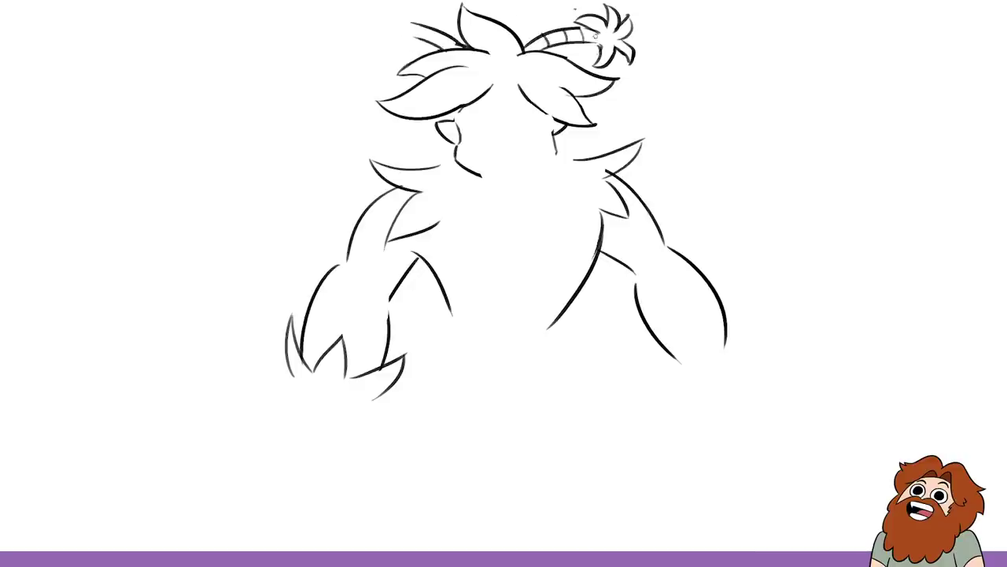
Step: Begin a flower petal at the tip of the left horn
mouse_move(393, 14)
left_mouse_down()
mouse_move(425, 7)
mouse_move(400, 24)
mouse_move(357, 14)
mouse_move(394, 28)
mouse_move(373, 52)
mouse_move(394, 28)
mouse_move(409, 55)
mouse_move(400, 25)
left_mouse_up()
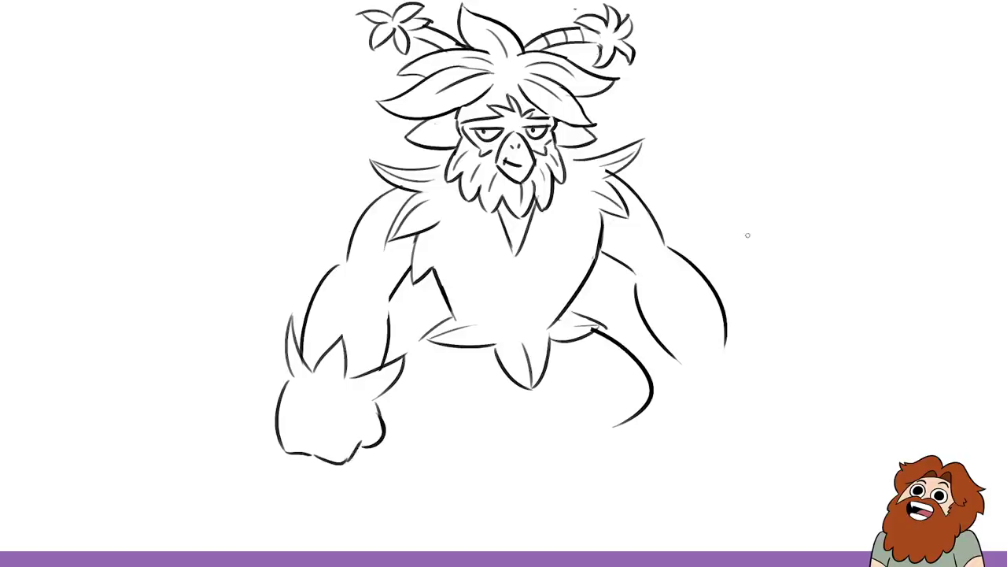
Step: Erase the inner contour line of the right arm
left_click_drag(636, 280, 669, 355)
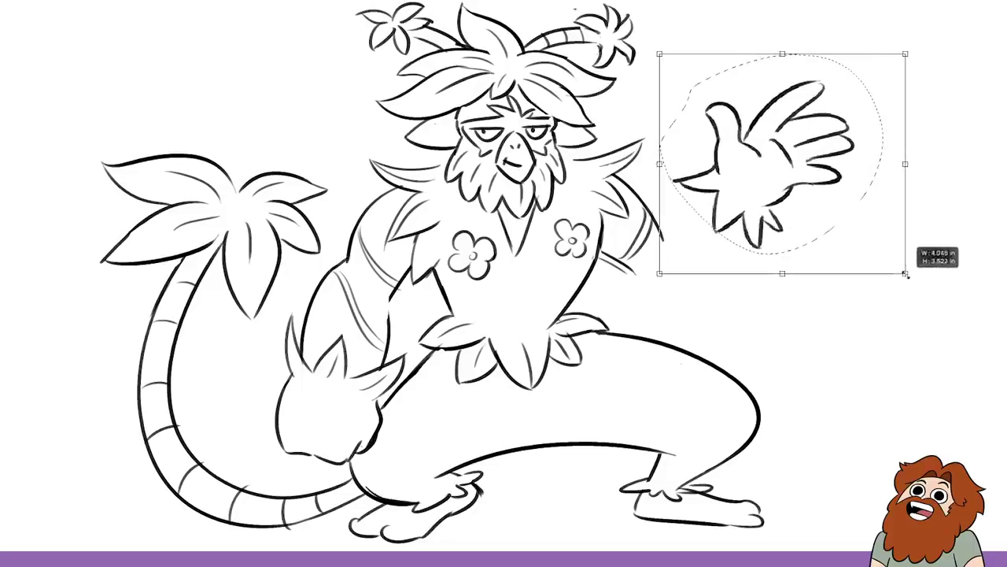
Step: Commit the new smaller size of the raised waving hand
key("Return")
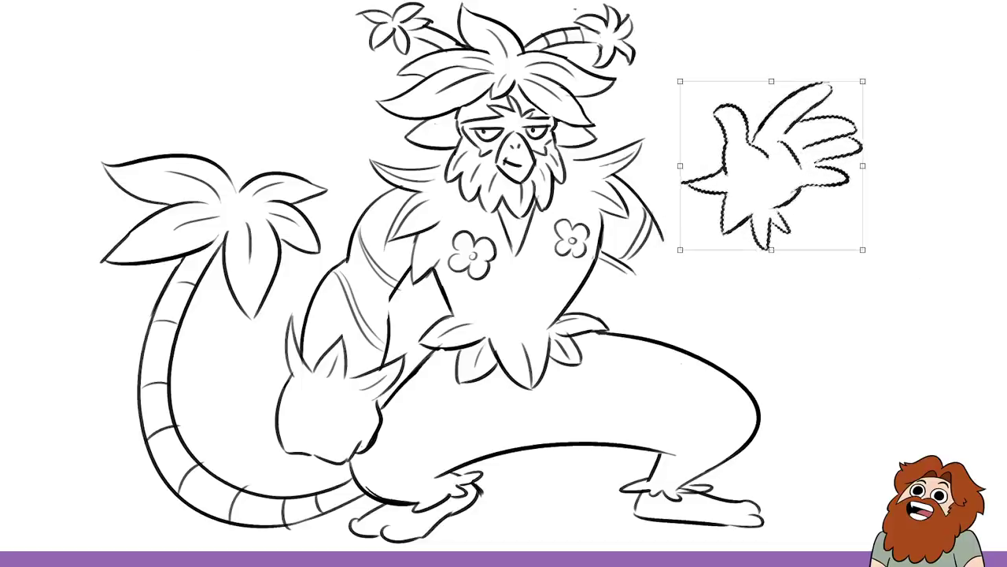
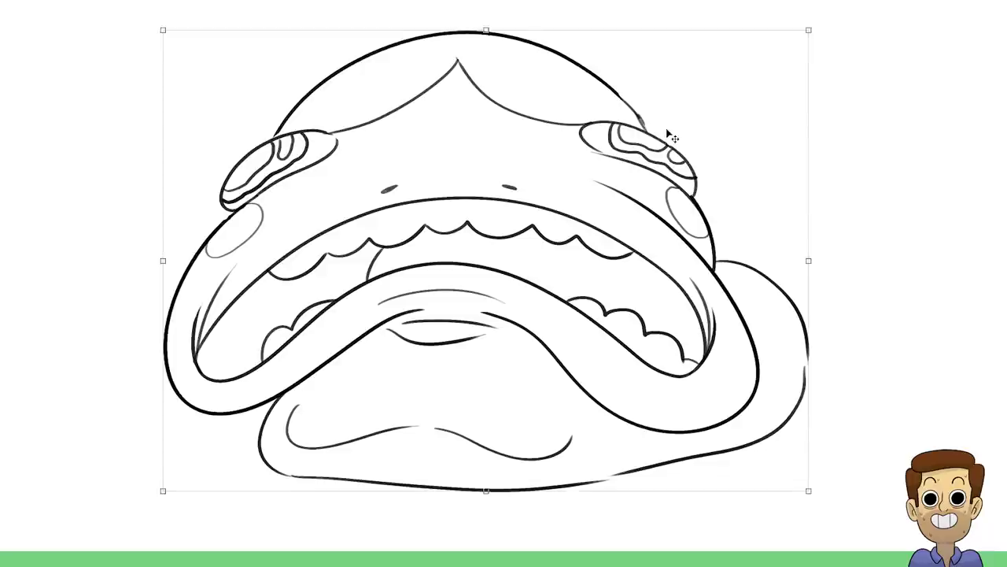
Step: Scale the open-mouthed creature drawing down from its top-right corner and nudge it right
left_click_drag(811, 31, 719, 96)
left_click_drag(681, 184, 716, 193)
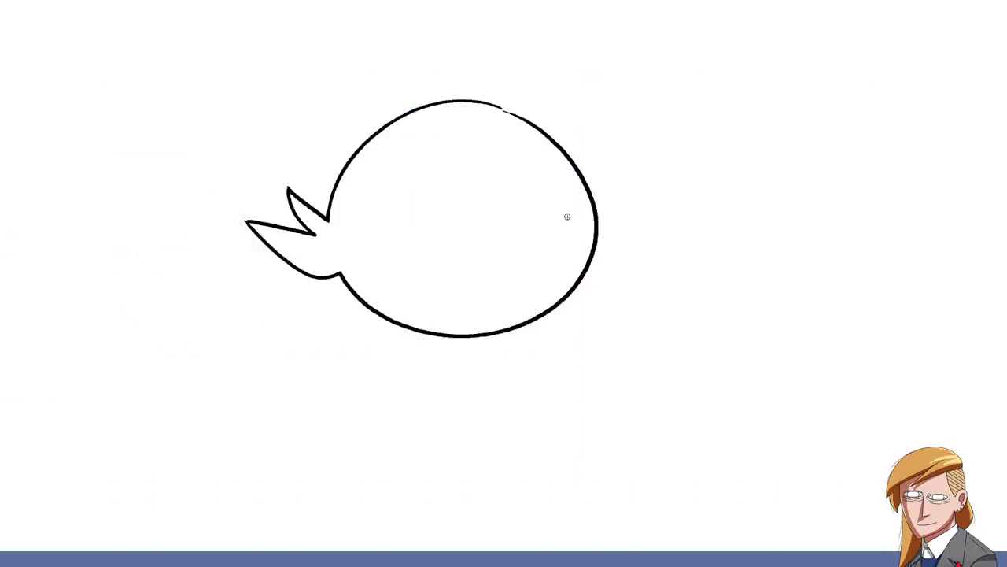
Step: Draw a curved ear stroke crossing the right edge of the head circle
left_click_drag(565, 222, 635, 168)
key("ctrl+z")
Step: Undo the two latest ear strokes and redraw the right ear's curved stroke
left_click_drag(568, 201, 672, 150)
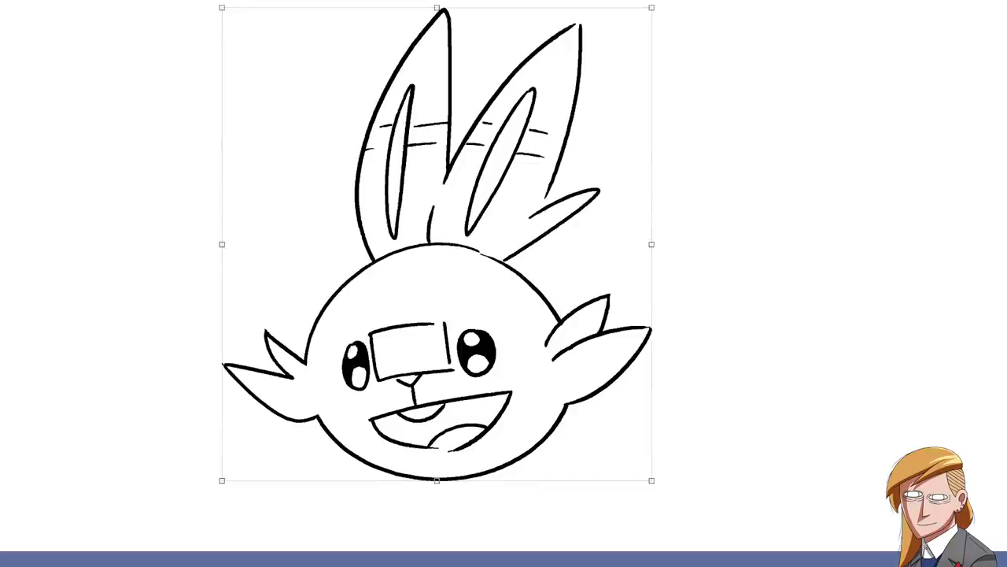
Step: Scale the head down and draw the V-shaped collar with a neck line
mouse_move(221, 480)
left_mouse_down()
mouse_move(413, 261)
mouse_move(384, 290)
left_mouse_up()
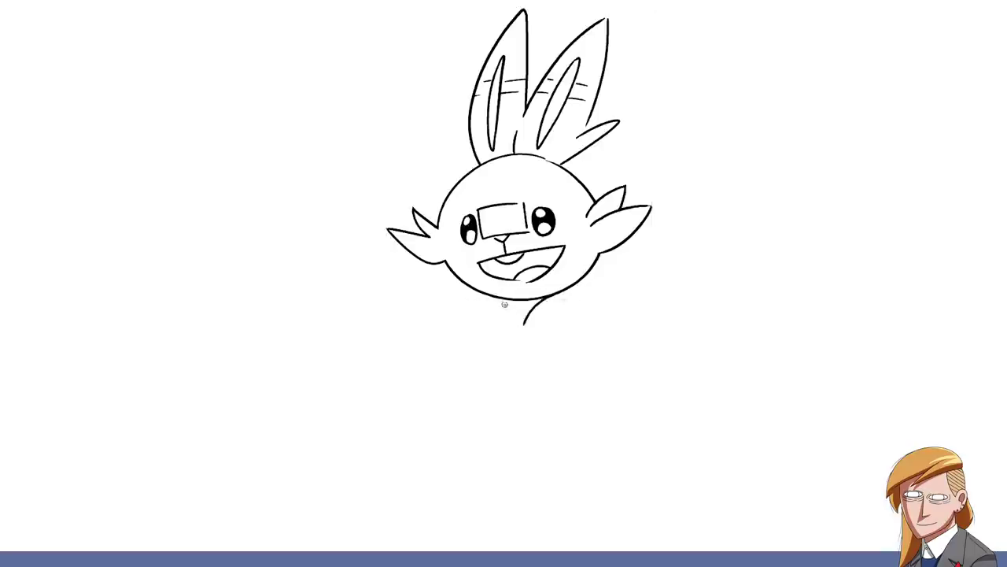
key("ctrl+z")
mouse_move(546, 296)
left_mouse_down()
mouse_move(508, 317)
mouse_move(487, 297)
left_mouse_up()
left_click_drag(514, 319, 559, 311)
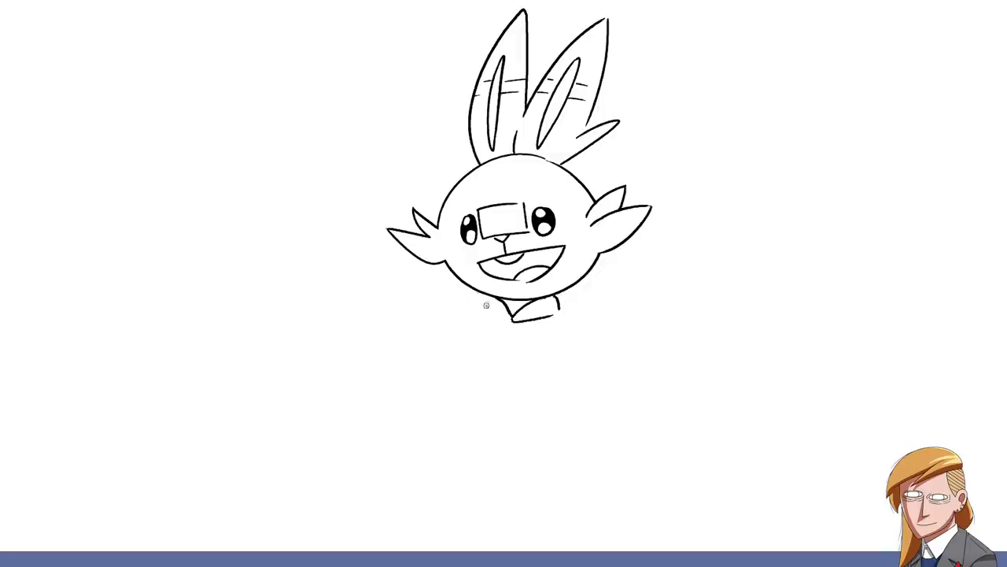
left_click_drag(485, 303, 507, 319)
Step: Resize and reposition the whole drawing, then add a diagonal collar line
key("ctrl+a")
left_click_drag(386, 322, 492, 204)
left_click_drag(582, 157, 511, 189)
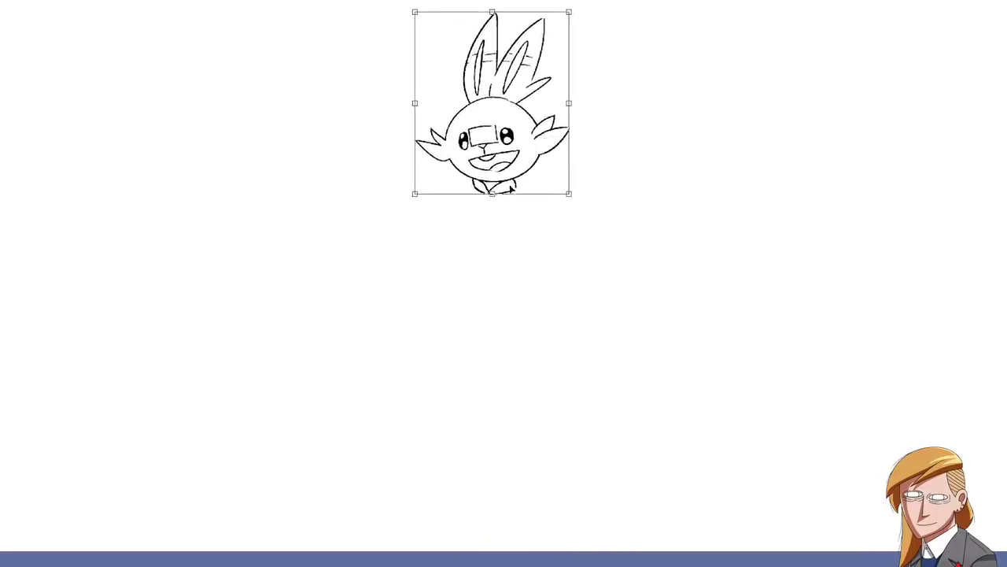
left_click_drag(414, 193, 403, 206)
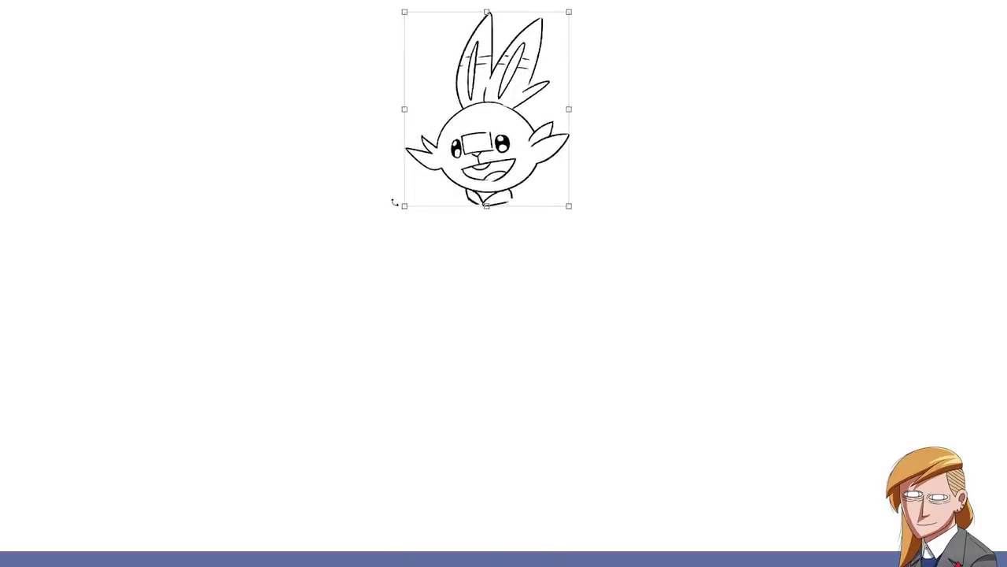
key("Return")
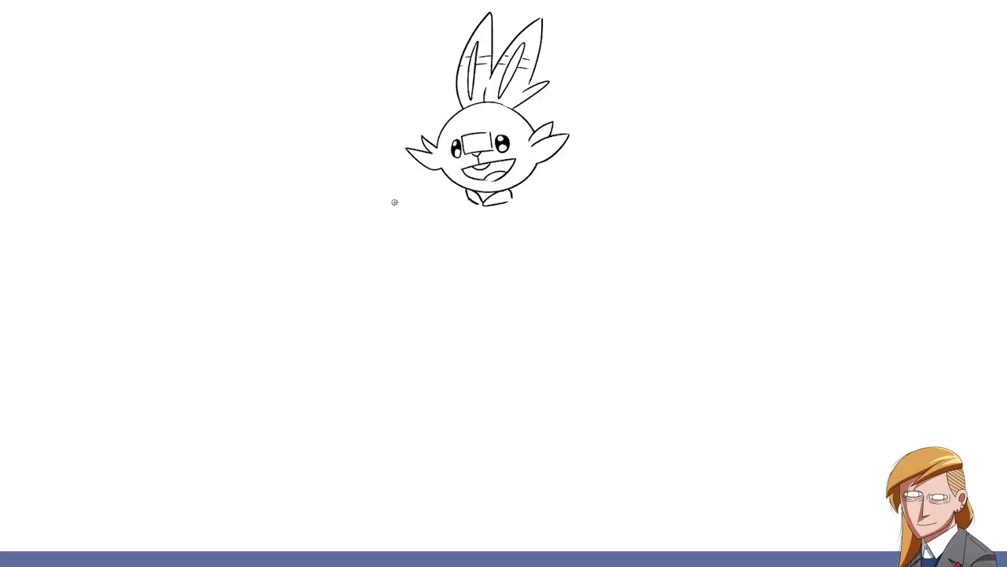
mouse_move(516, 197)
left_mouse_down()
mouse_move(476, 221)
mouse_move(466, 189)
left_mouse_up()
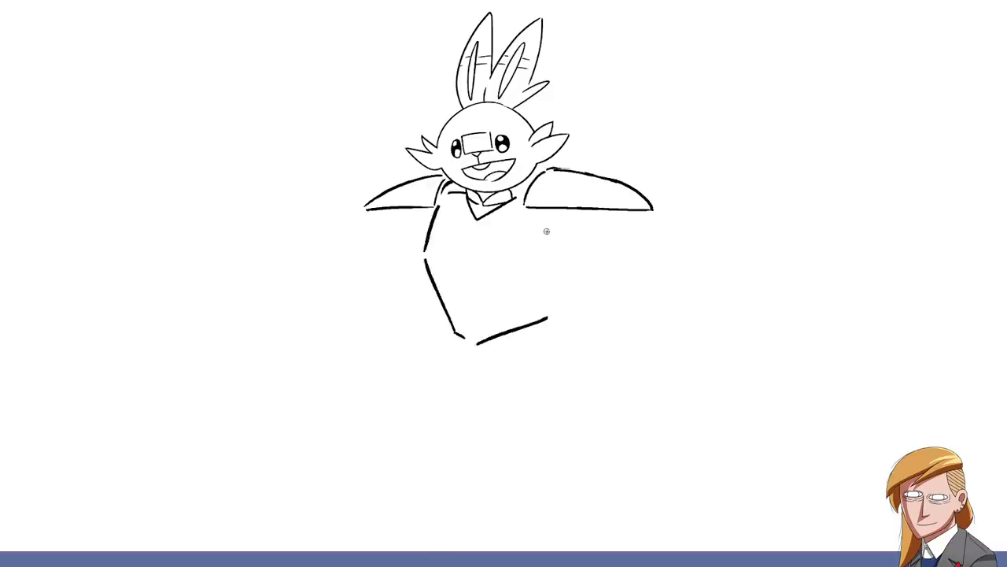
Step: Redraw a longer right edge of the torso
mouse_move(546, 231)
left_mouse_down()
mouse_move(525, 285)
mouse_move(546, 317)
left_mouse_up()
key("ctrl+z")
key("ctrl+z")
mouse_move(566, 231)
left_mouse_down()
mouse_move(545, 283)
mouse_move(547, 314)
mouse_move(472, 346)
mouse_move(452, 324)
left_mouse_up()
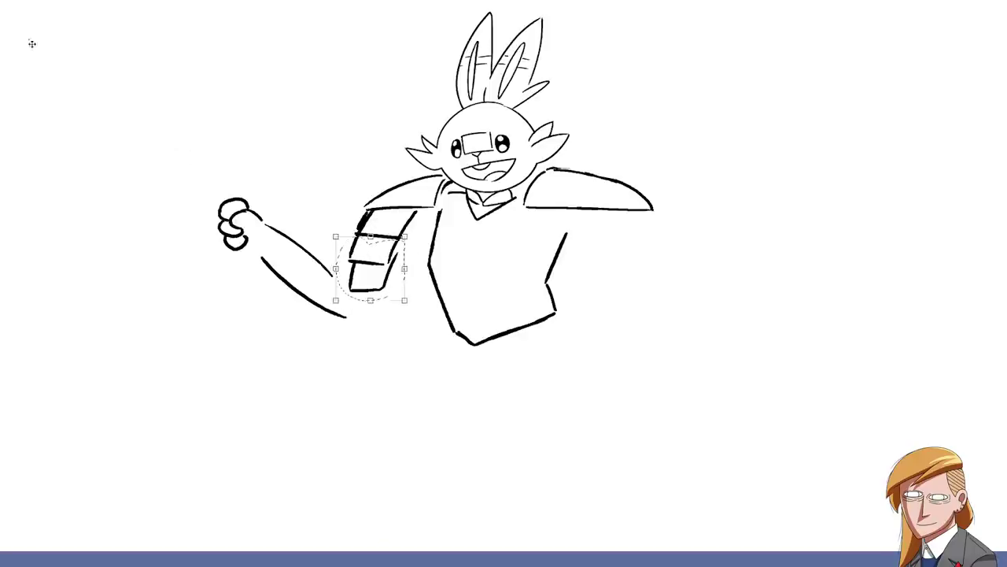
Step: Narrow the sleeve plates into a stacked shape and apply the reshape
left_click_drag(405, 253, 376, 293)
key("Return")
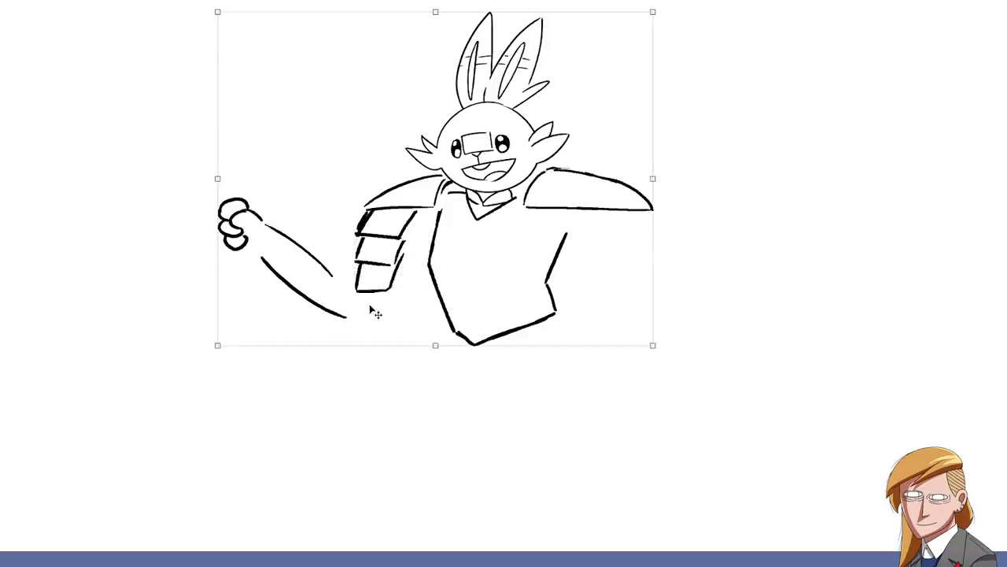
key("ctrl+d")
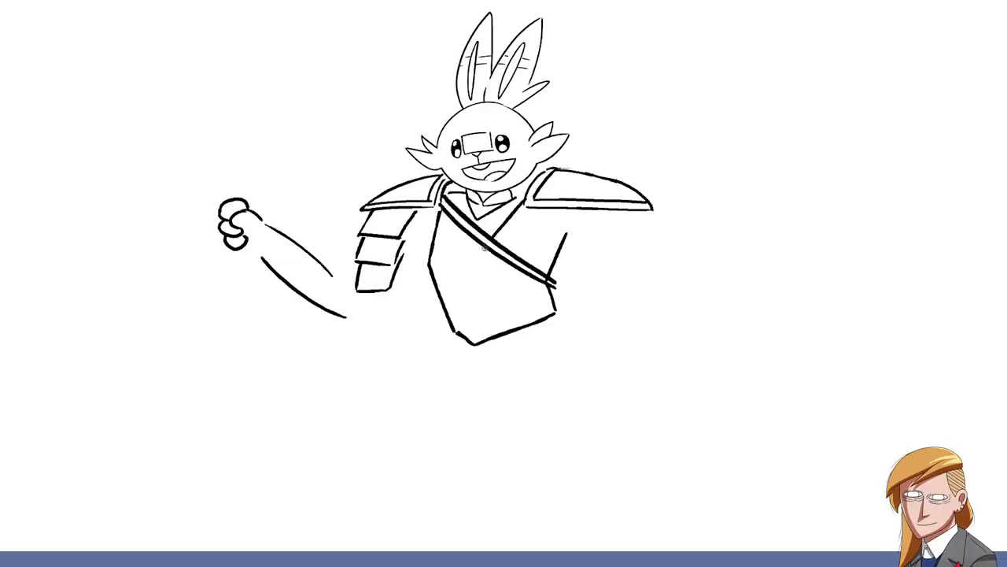
Step: Draw the sash strap, robe edges, redrawn upper arm and gauntlet edge
left_click_drag(438, 214, 531, 322)
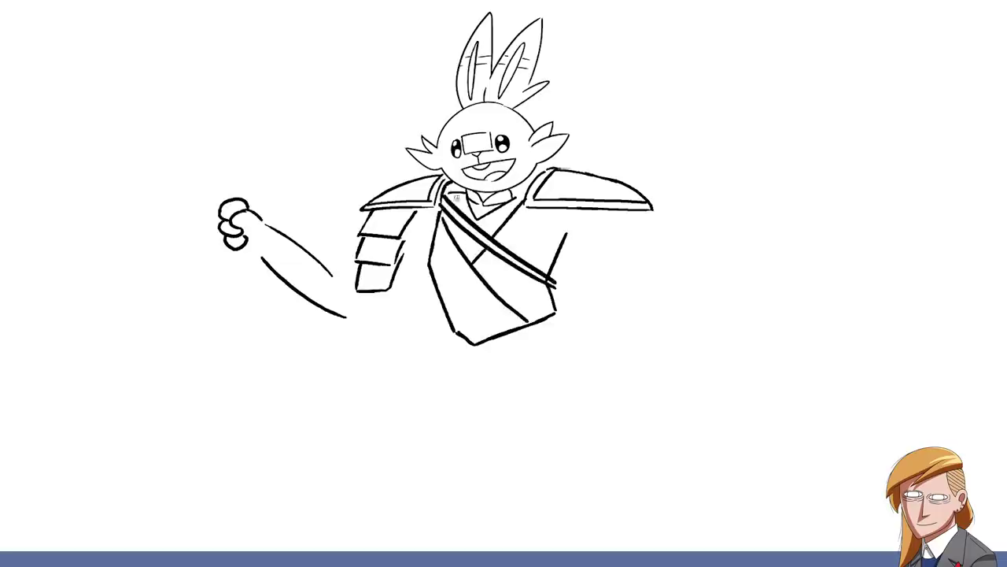
mouse_move(431, 266)
left_mouse_down()
mouse_move(381, 326)
mouse_move(401, 337)
mouse_move(408, 327)
left_mouse_up()
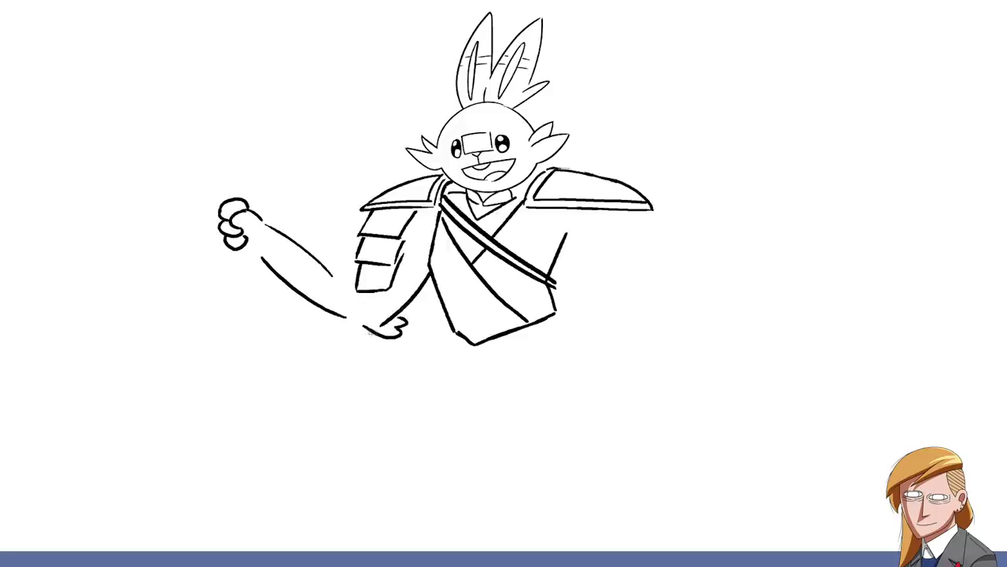
left_click_drag(337, 316, 378, 334)
key("ctrl+z")
mouse_move(275, 240)
left_mouse_down()
mouse_move(359, 278)
mouse_move(315, 268)
mouse_move(363, 298)
left_mouse_up()
key("ctrl+z")
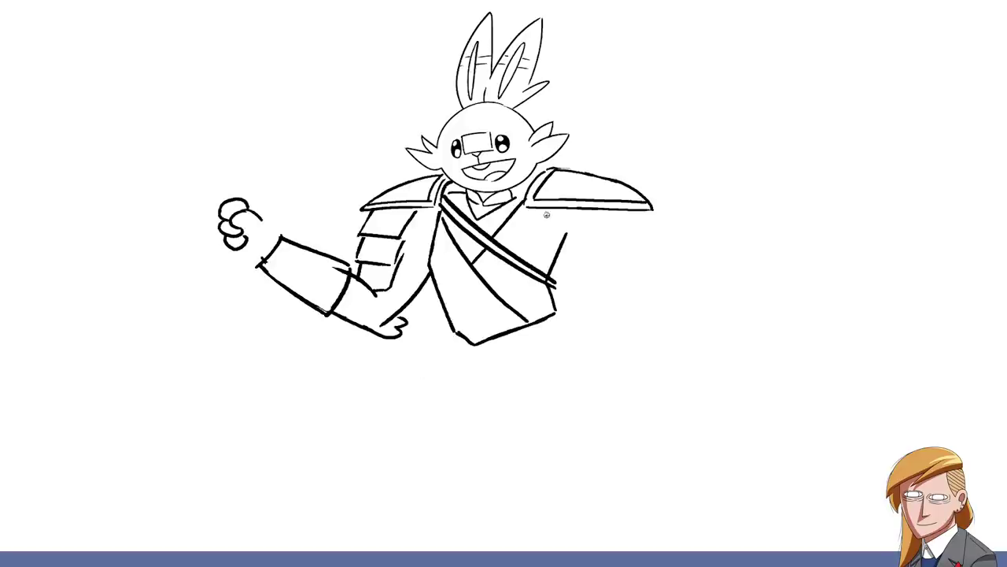
mouse_move(546, 213)
left_mouse_down()
mouse_move(551, 260)
mouse_move(606, 297)
left_mouse_up()
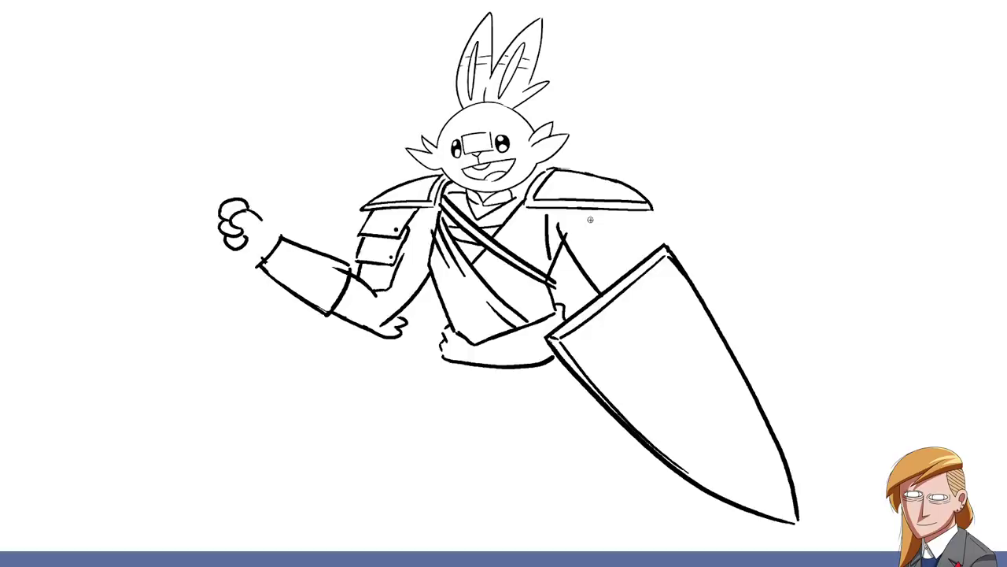
Step: Pan the canvas view slightly while working on the shield and sash
left_click_drag(472, 299, 469, 297)
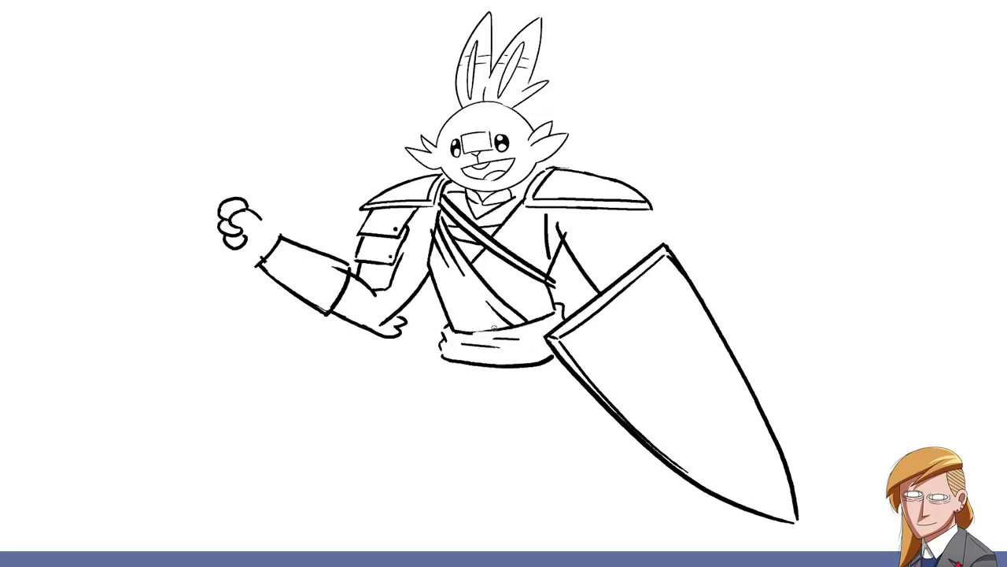
Step: Draw the tied waist sash with a rounded knot and thicken the knot's outline
mouse_move(469, 327)
left_mouse_down()
mouse_move(524, 369)
mouse_move(469, 330)
left_mouse_up()
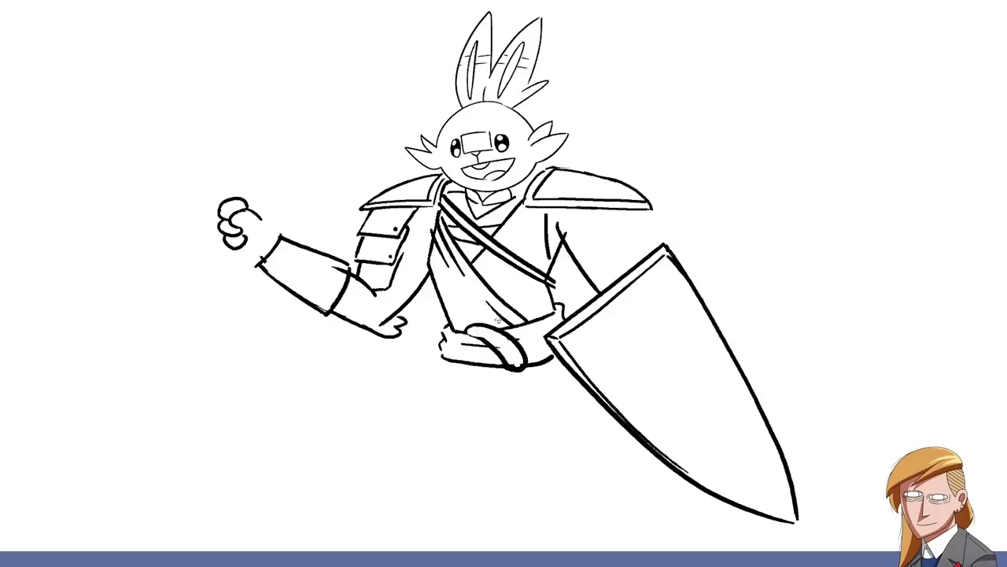
mouse_move(496, 364)
left_mouse_down()
mouse_move(457, 347)
mouse_move(519, 366)
mouse_move(512, 371)
mouse_move(529, 362)
mouse_move(523, 343)
left_mouse_up()
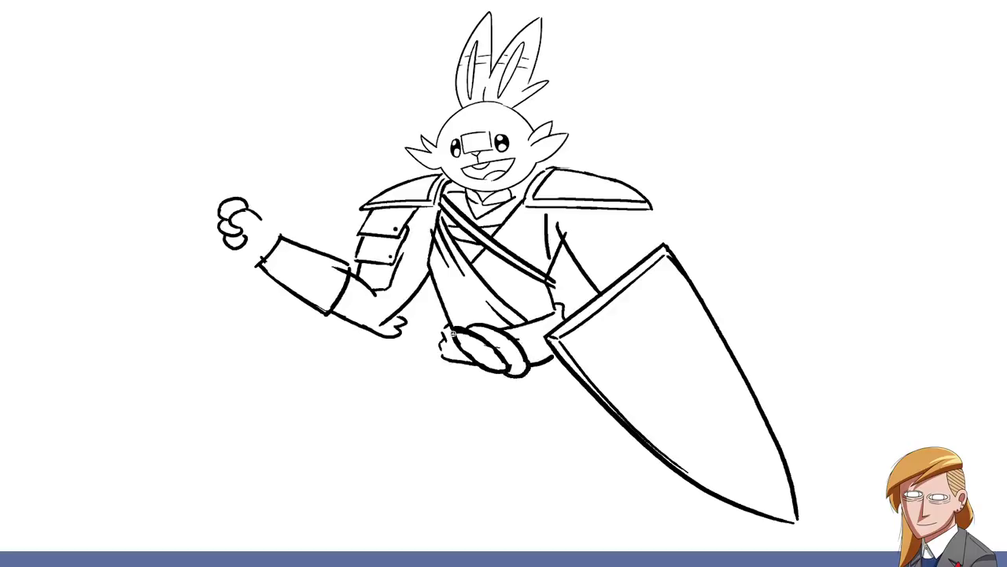
mouse_move(450, 324)
left_mouse_down()
mouse_move(448, 358)
mouse_move(441, 332)
left_mouse_up()
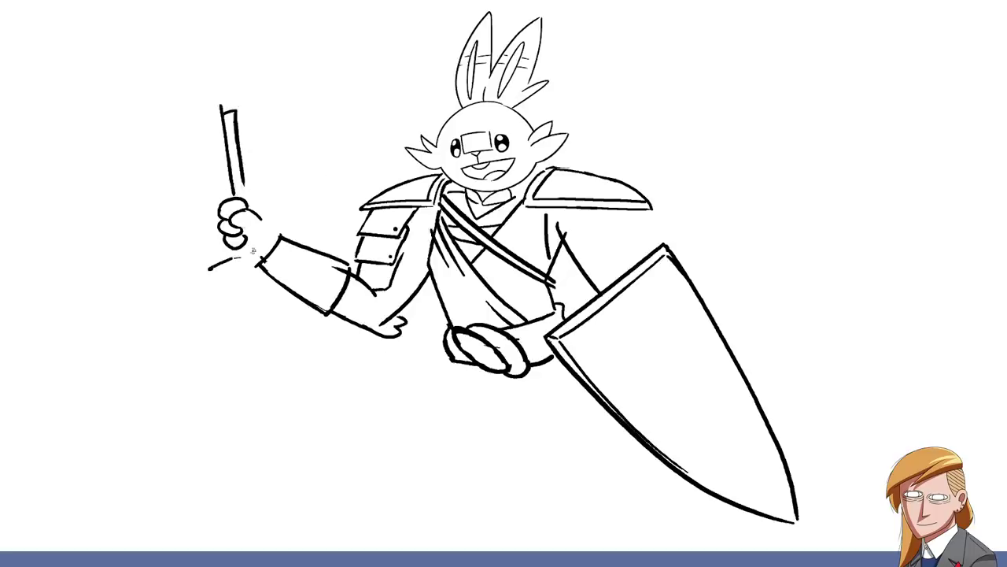
Step: Undo the sword handle's extra strokes and shift the whole drawing left
key("ctrl+z")
key("ctrl+z")
key("ctrl+z")
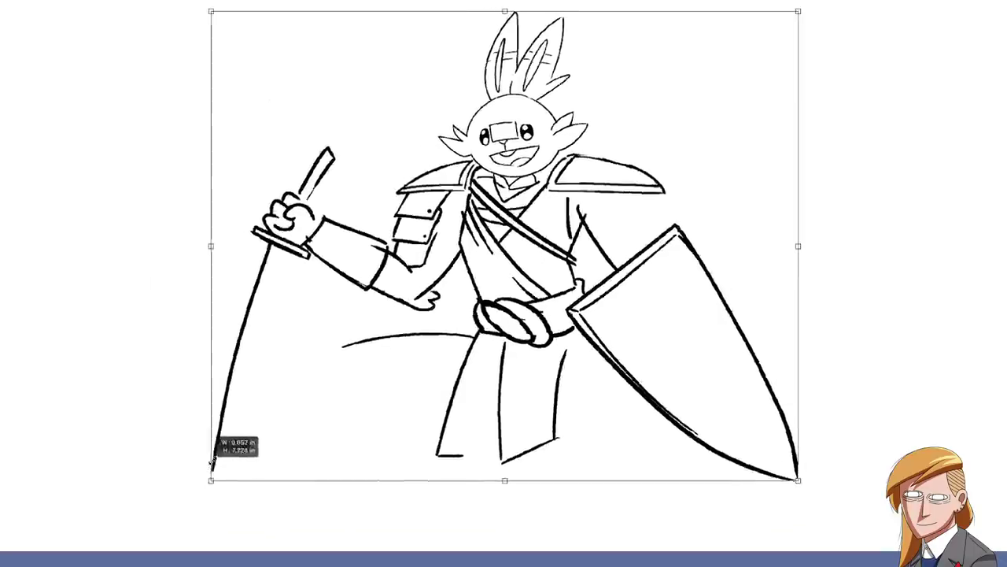
left_click_drag(534, 378, 488, 380)
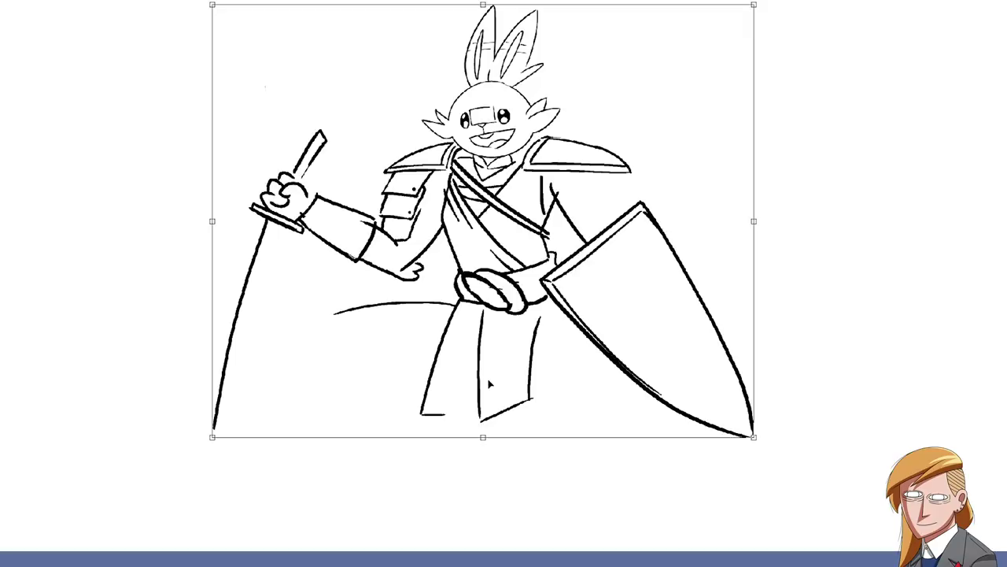
key("Return")
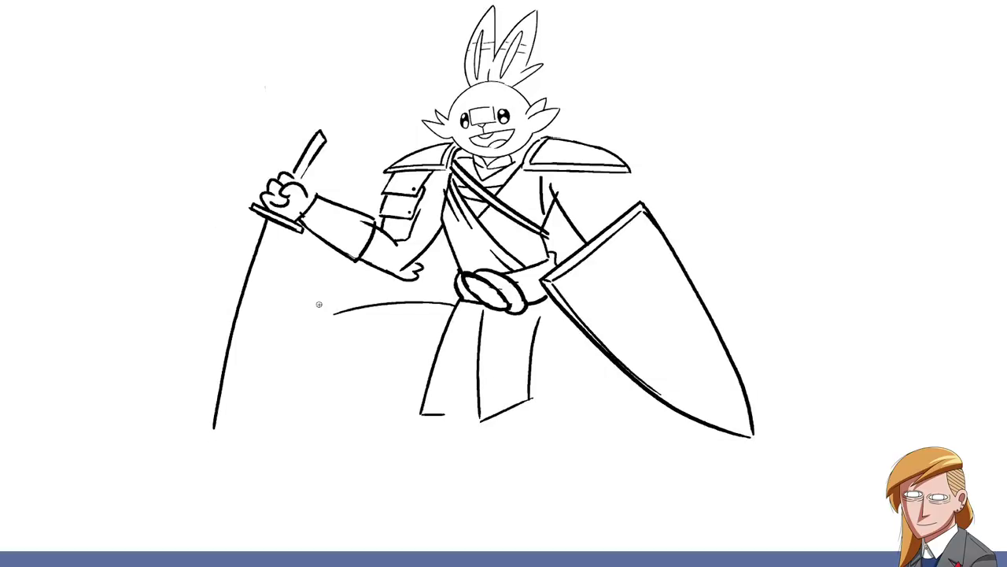